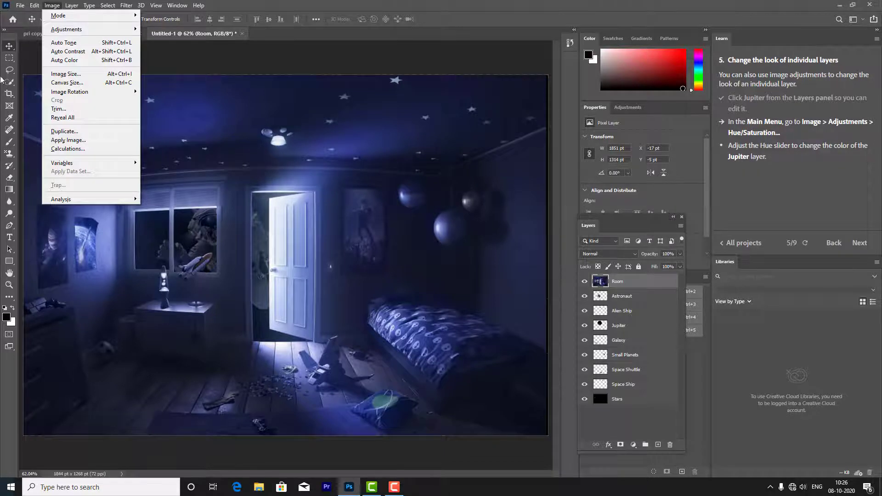
pyautogui.click(52, 5)
pyautogui.click(51, 5)
pyautogui.moveTo(64, 16)
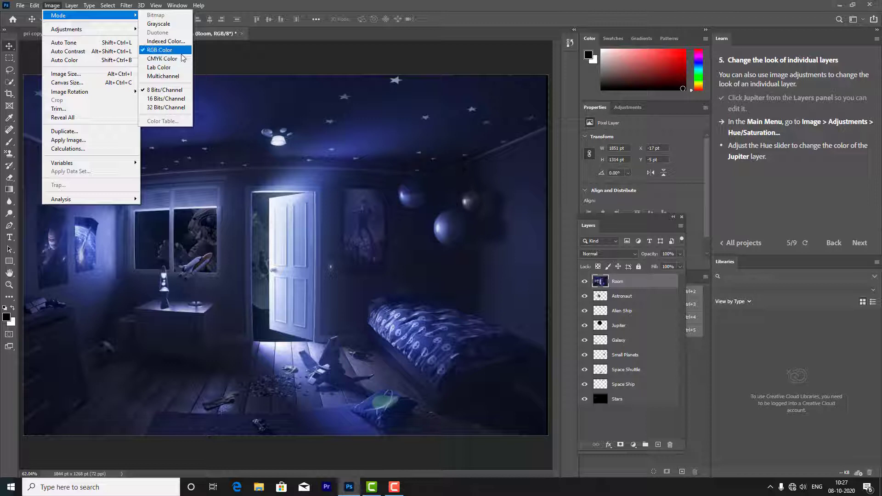
pyautogui.click(240, 5)
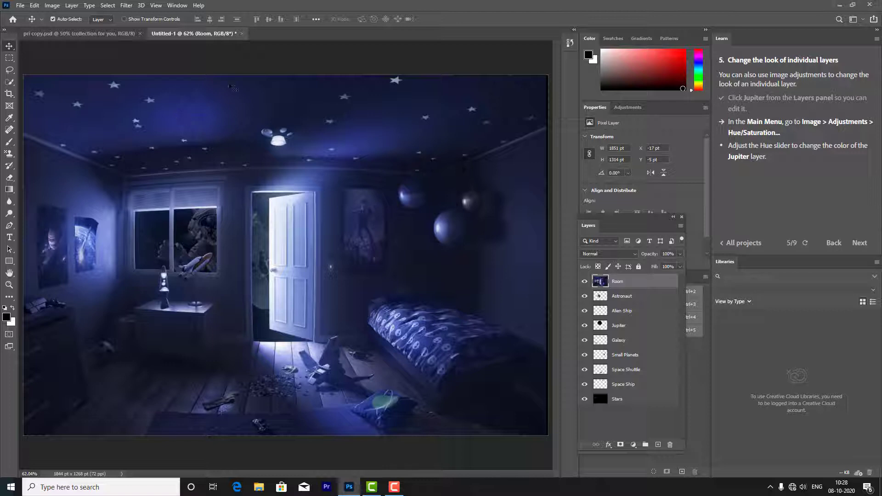
# Try a Brightness/Contrast adjustment on the Room layer with brightness 18 and contrast 34
pyautogui.click(53, 6)
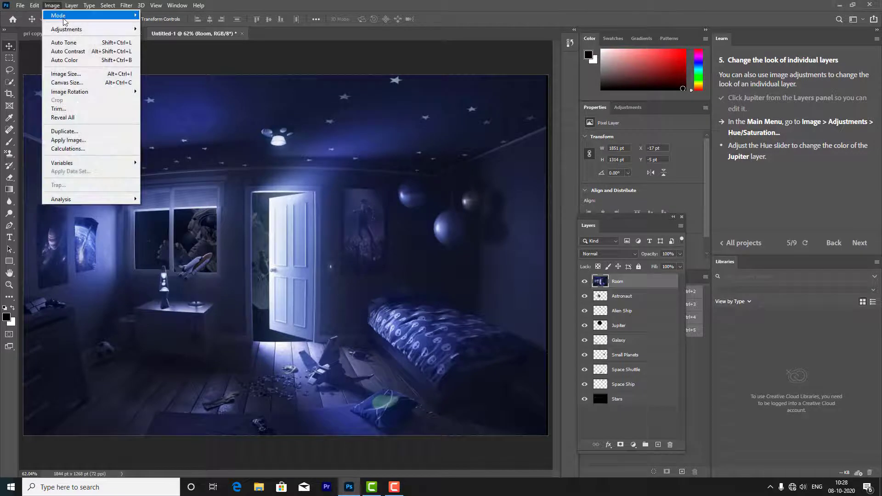
pyautogui.moveTo(64, 16)
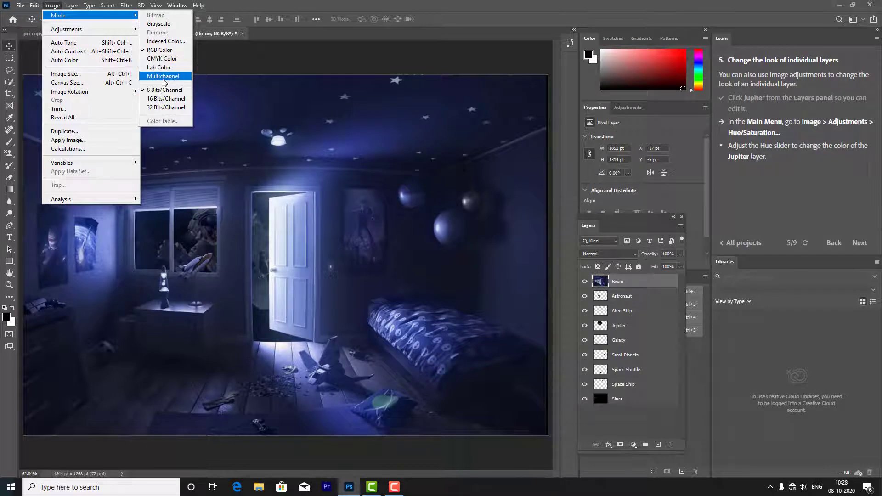
pyautogui.moveTo(82, 30)
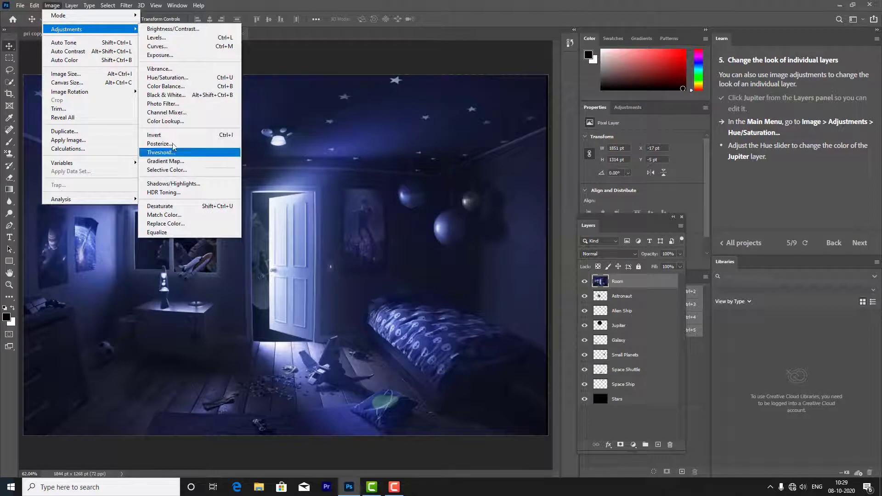
pyautogui.moveTo(111, 17)
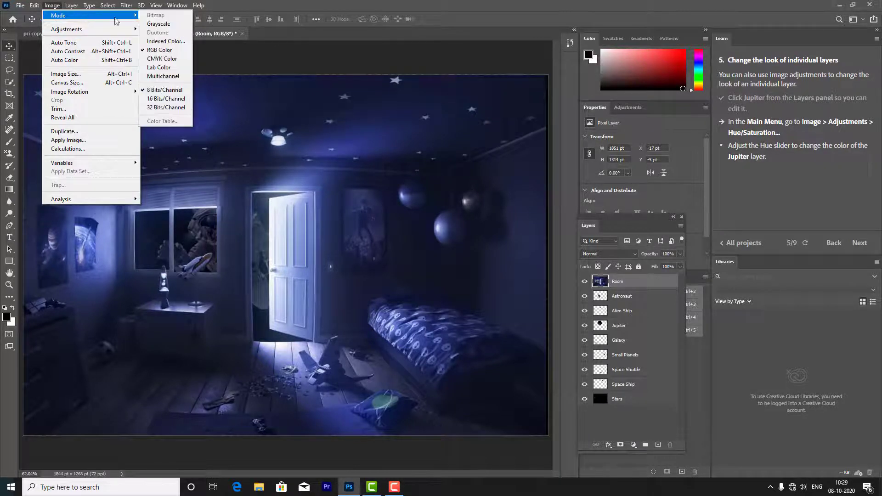
pyautogui.moveTo(76, 31)
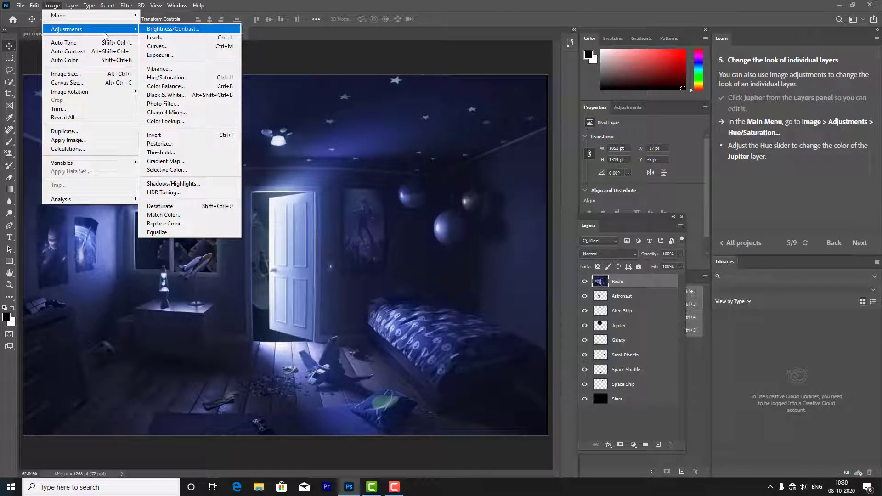
pyautogui.click(148, 29)
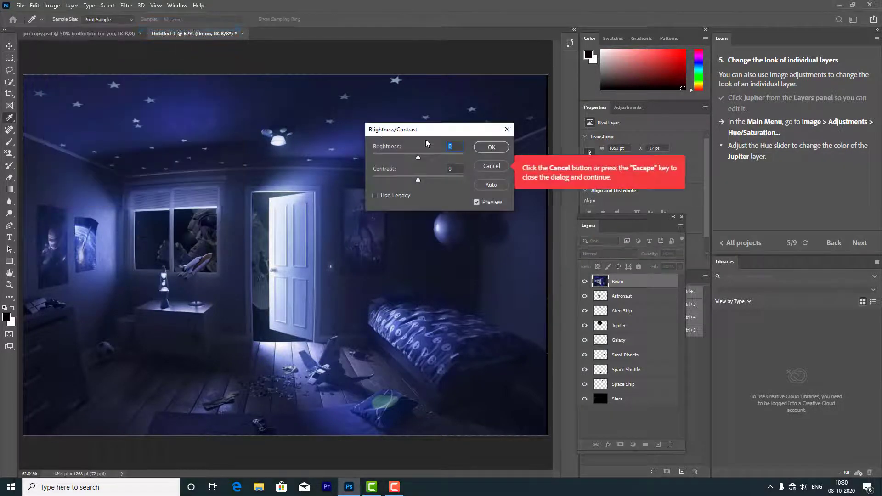
pyautogui.moveTo(405, 129); pyautogui.dragTo(389, 169)
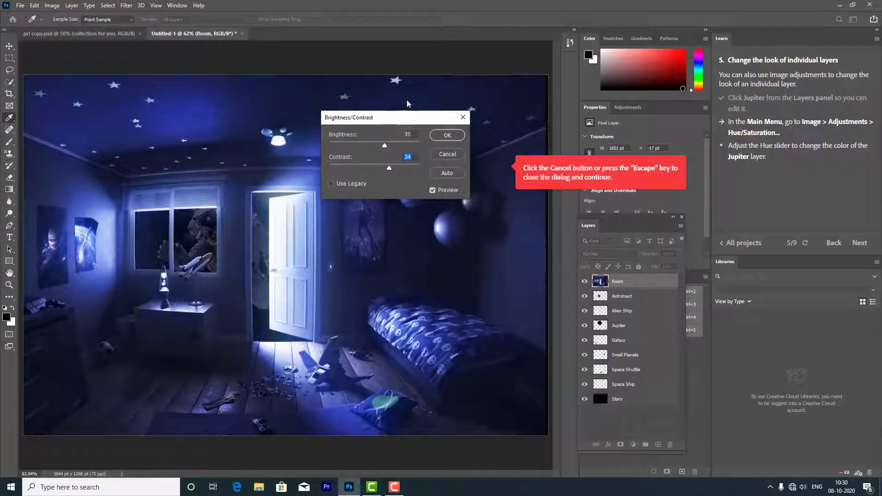
pyautogui.moveTo(404, 121); pyautogui.dragTo(401, 81)
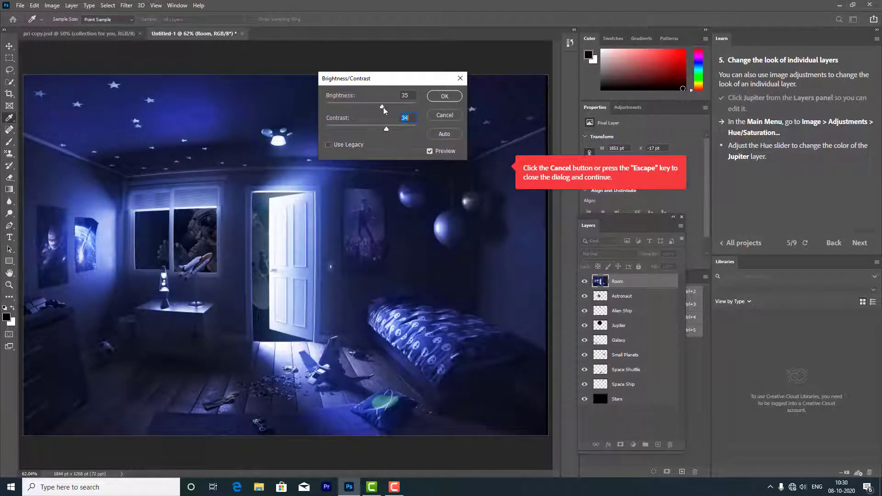
pyautogui.moveTo(384, 110); pyautogui.dragTo(382, 109)
pyautogui.moveTo(383, 107); pyautogui.dragTo(377, 107)
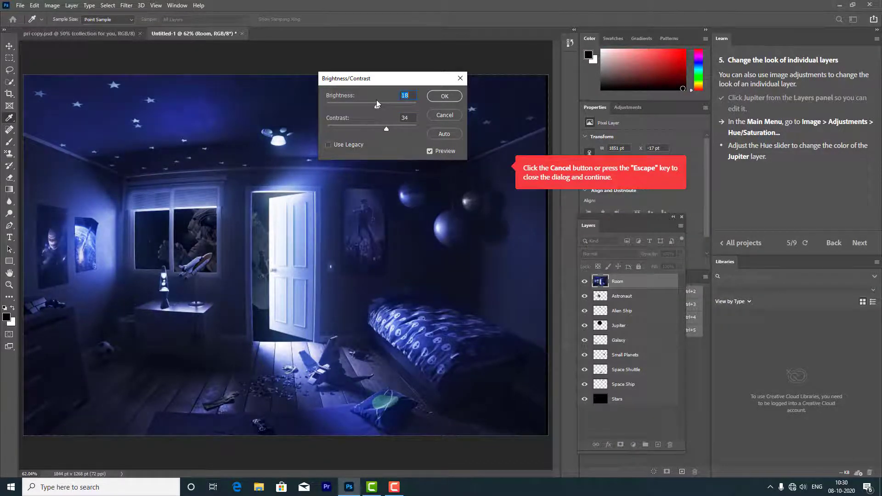
# Lower the Room layer's brightness gradually to just below zero, and raise it gradually to 74
pyautogui.press('Down')
pyautogui.press('Down')
pyautogui.press('Down')
pyautogui.press('Down')
pyautogui.press('Down')
pyautogui.press('Down')
pyautogui.press('Down')
pyautogui.press('Down')
pyautogui.press('Down')
pyautogui.press('Down')
pyautogui.press('Down')
pyautogui.press('Down')
pyautogui.press('Down')
pyautogui.press('Down')
pyautogui.press('Down')
pyautogui.press('Down')
pyautogui.press('Down')
pyautogui.press('Down')
pyautogui.press('Down')
pyautogui.press('Down')
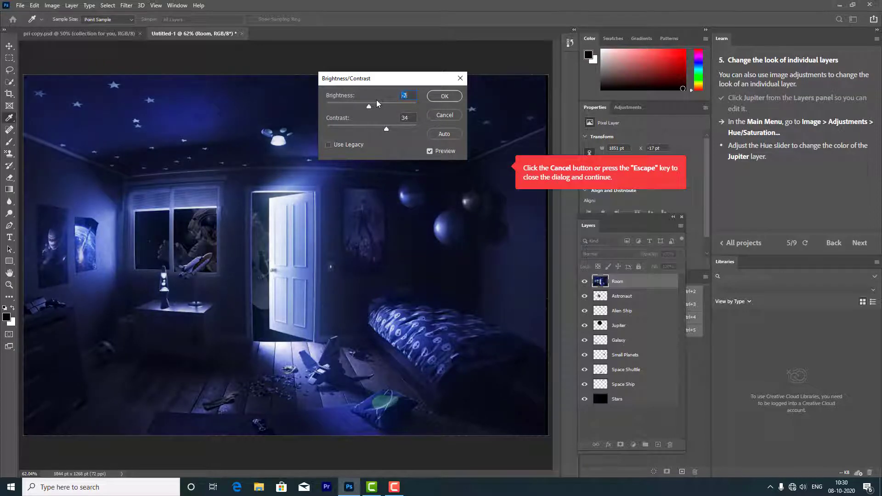
pyautogui.press('Up')
pyautogui.press('Up')
pyautogui.press('Up')
pyautogui.press('Up')
pyautogui.press('Up')
pyautogui.press('Up')
pyautogui.press('Up')
pyautogui.press('Up')
pyautogui.press('Up')
pyautogui.press('Up')
pyautogui.press('Up')
pyautogui.press('Up')
pyautogui.press('Up')
pyautogui.press('Up')
pyautogui.press('Up')
pyautogui.press('Up')
pyautogui.press('Up')
pyautogui.press('Up')
pyautogui.press('Up')
pyautogui.press('Up')
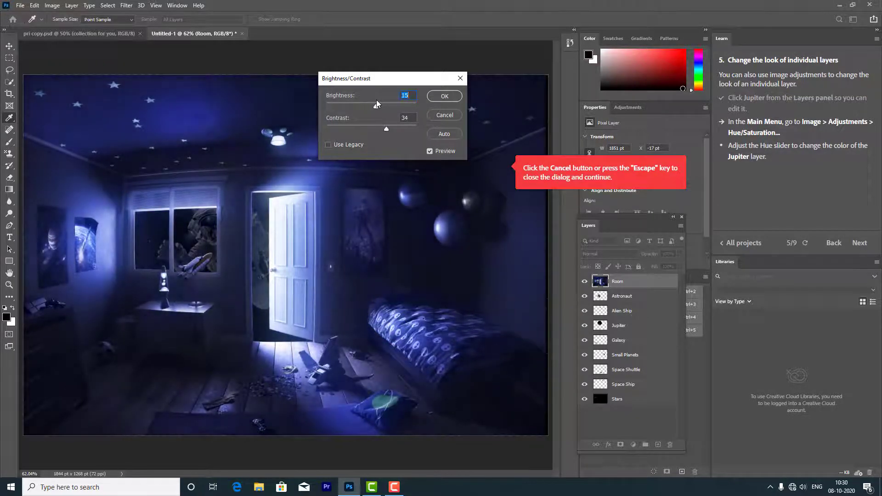
pyautogui.press('Up')
pyautogui.press('Up')
pyautogui.press('Up')
pyautogui.press('Up')
pyautogui.press('Up')
pyautogui.press('Up')
pyautogui.press('Up')
pyautogui.press('Up')
pyautogui.press('Up')
pyautogui.press('Up')
pyautogui.press('Up')
pyautogui.press('Up')
pyautogui.press('Up')
pyautogui.press('Up')
pyautogui.press('Up')
pyautogui.press('Up')
pyautogui.press('Up')
pyautogui.press('Up')
pyautogui.press('Up')
pyautogui.press('Up')
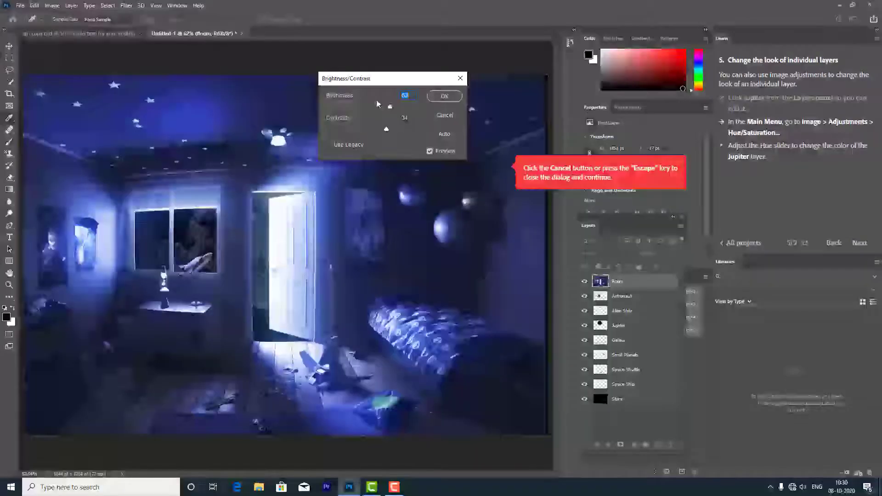
pyautogui.press('Up')
pyautogui.press('Up')
pyautogui.press('Up')
pyautogui.press('Up')
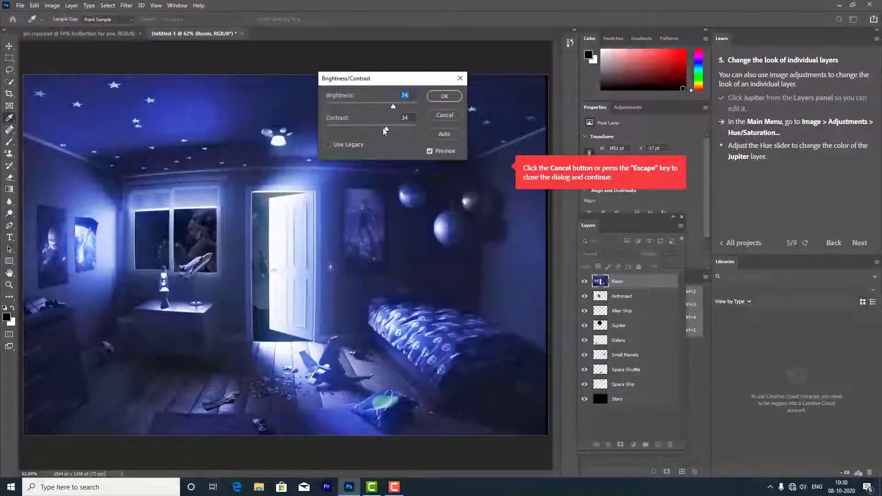
# Try contrast 100, reduce it to 96 with brightness 43, and discard the Brightness/Contrast adjustment
pyautogui.moveTo(388, 132); pyautogui.dragTo(435, 137)
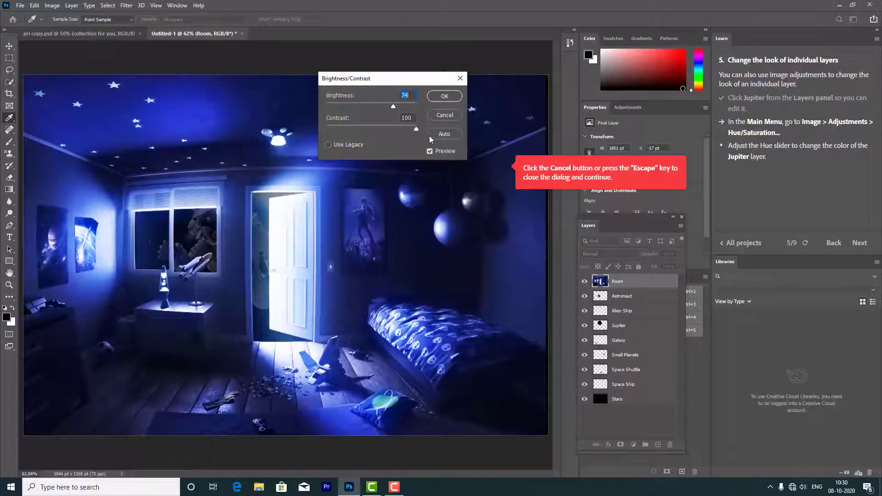
pyautogui.press('Tab')
pyautogui.press('Down')
pyautogui.press('Down')
pyautogui.press('Down')
pyautogui.press('Down')
pyautogui.moveTo(387, 109)
pyautogui.mouseDown()
pyautogui.moveTo(374, 107)
pyautogui.moveTo(408, 107)
pyautogui.moveTo(384, 106)
pyautogui.mouseUp()
pyautogui.hotkey('shift', 'Tab')
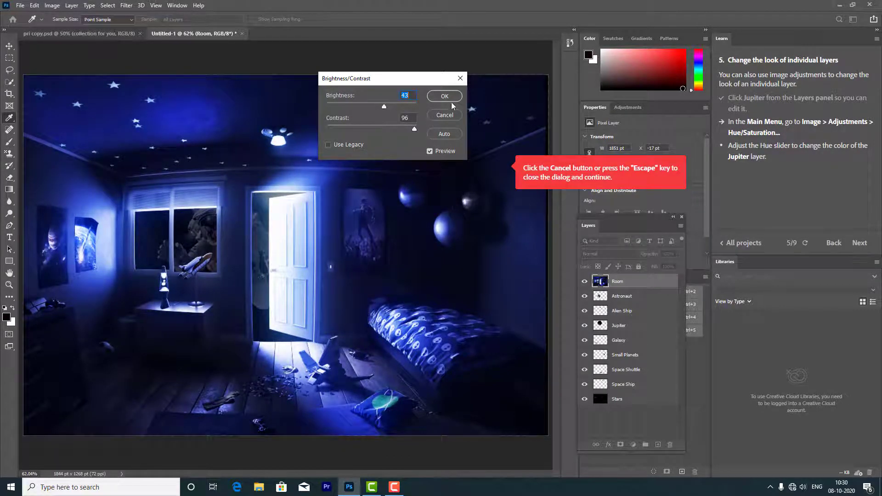
pyautogui.click(445, 115)
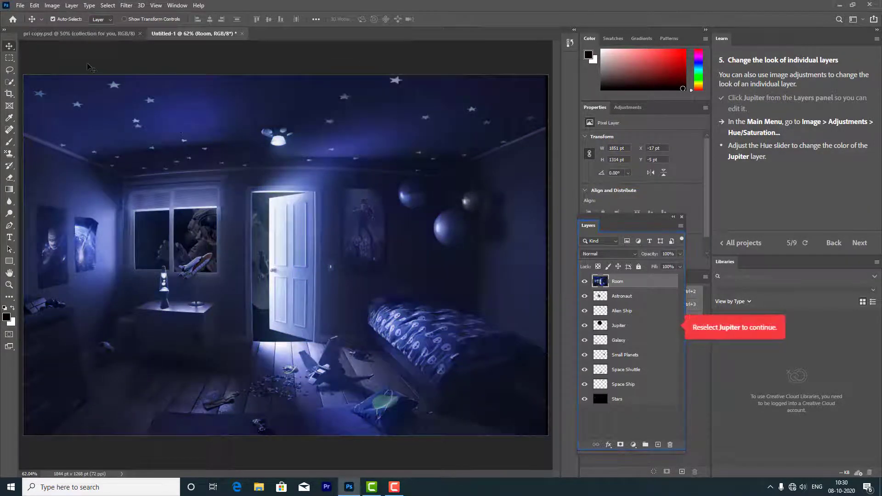
# Try a Levels adjustment on the Room layer with input levels of 25, 0.94 and 208
pyautogui.click(52, 5)
pyautogui.moveTo(64, 28)
pyautogui.click(157, 39)
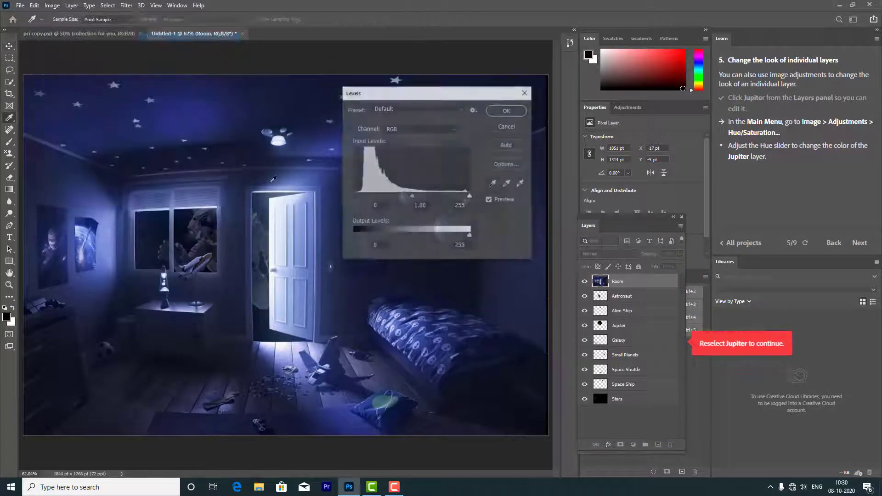
pyautogui.moveTo(448, 93); pyautogui.dragTo(464, 124)
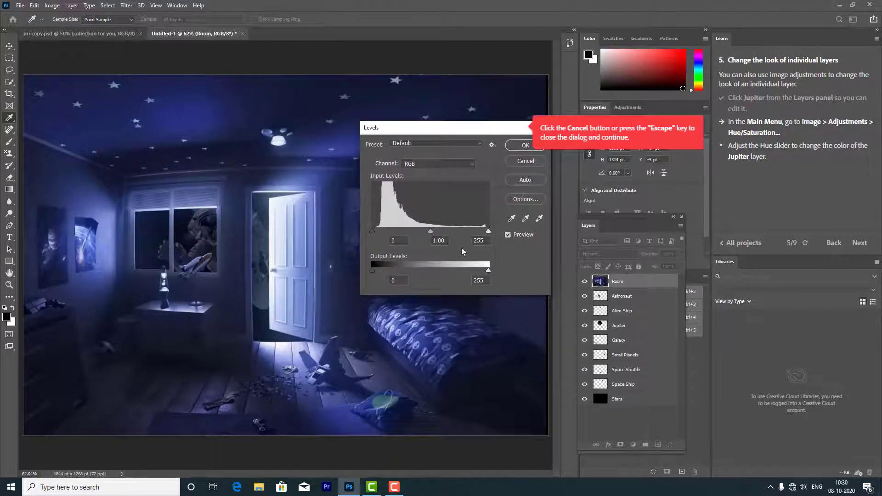
pyautogui.moveTo(431, 232); pyautogui.dragTo(427, 235)
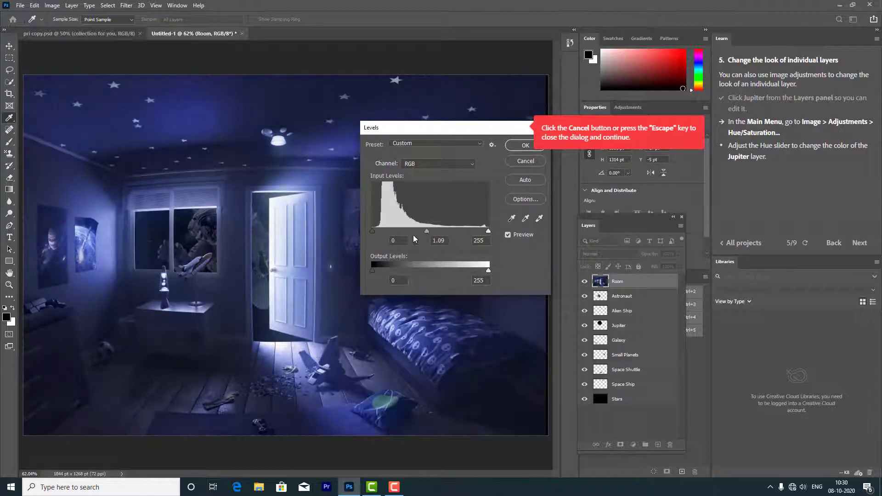
pyautogui.moveTo(373, 232); pyautogui.dragTo(385, 236)
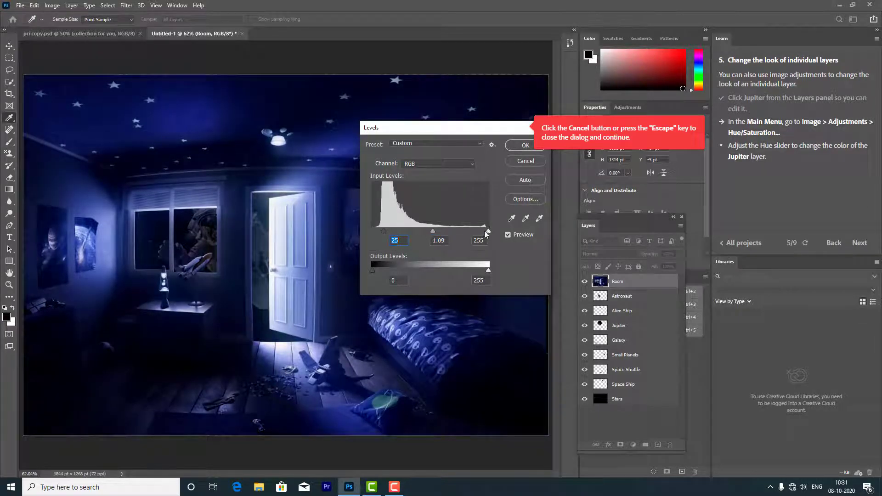
pyautogui.moveTo(485, 232); pyautogui.dragTo(426, 234)
# Sample the black point above the door frame and the white point on the open door, with the midtone input level at 1.46
pyautogui.click(512, 218)
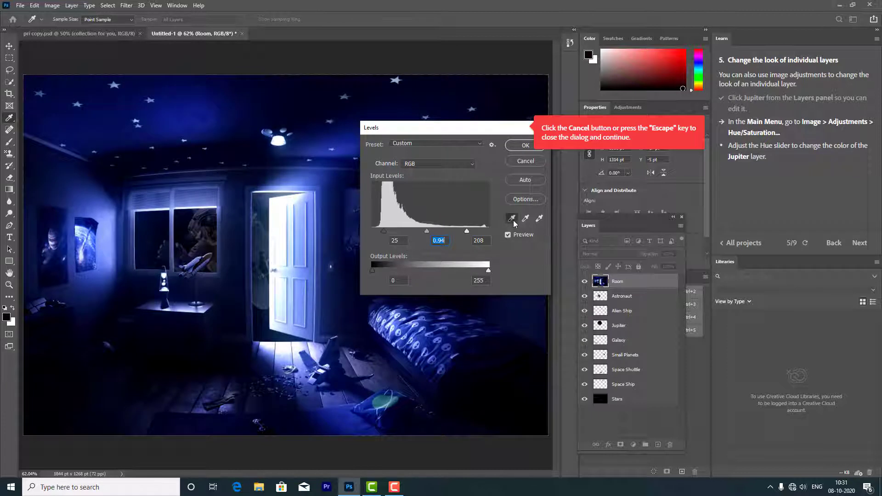
pyautogui.click(254, 177)
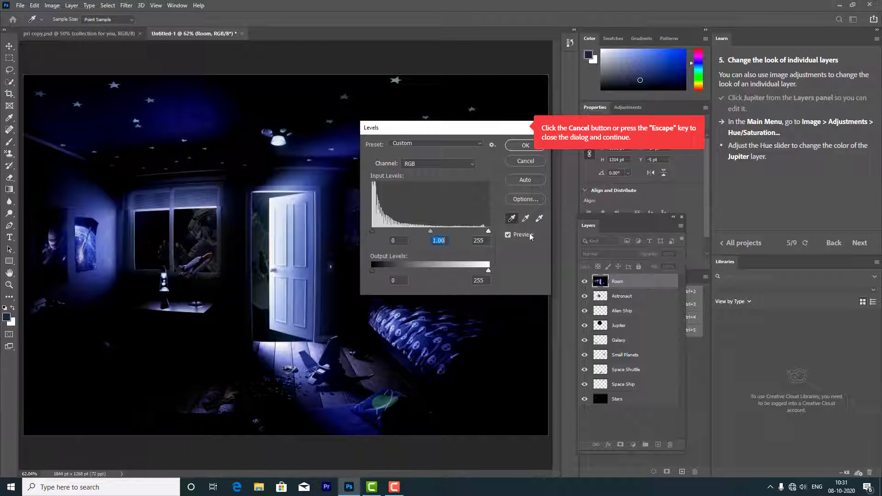
pyautogui.click(540, 218)
pyautogui.click(278, 203)
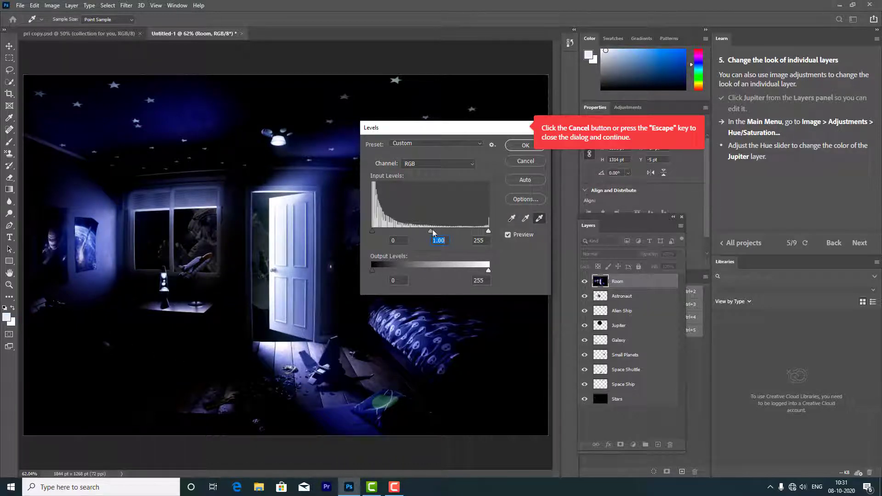
pyautogui.moveTo(431, 230); pyautogui.dragTo(414, 229)
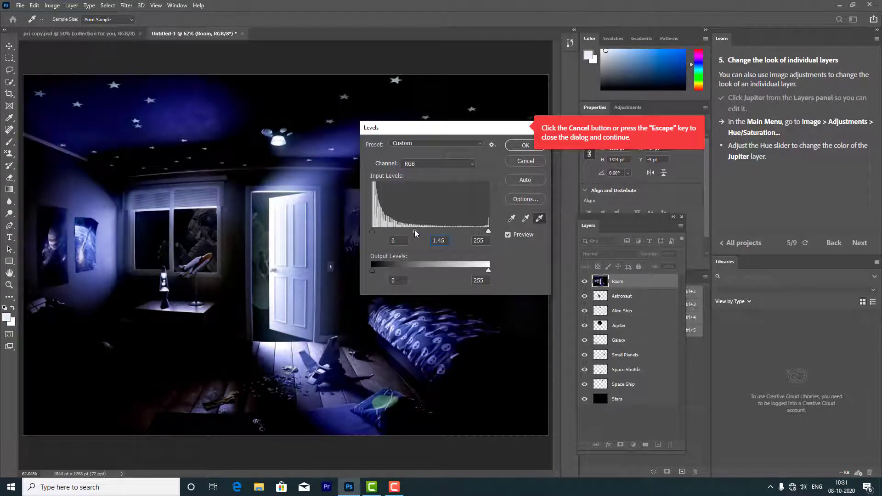
# Sample the gray point on the blue-lit ceiling, try midtone 1.56 and white input 223, and discard the Levels adjustment
pyautogui.click(525, 219)
pyautogui.click(200, 114)
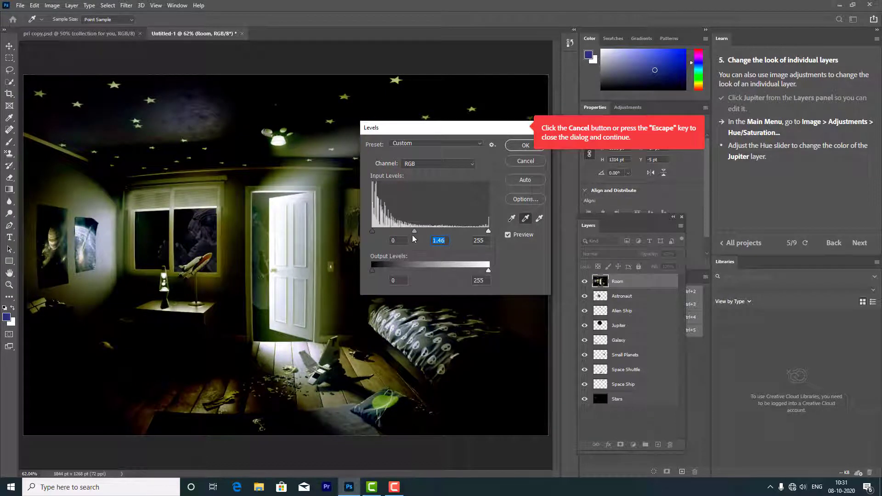
pyautogui.moveTo(417, 229); pyautogui.dragTo(364, 236)
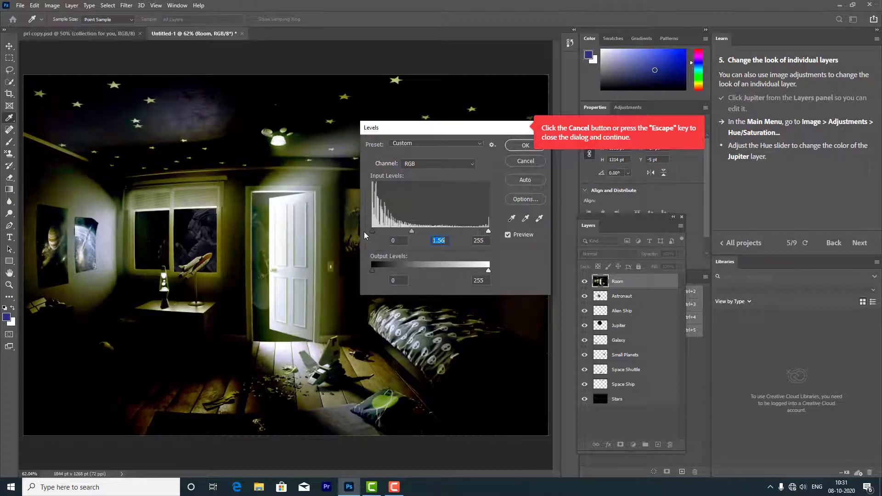
pyautogui.moveTo(490, 229); pyautogui.dragTo(474, 230)
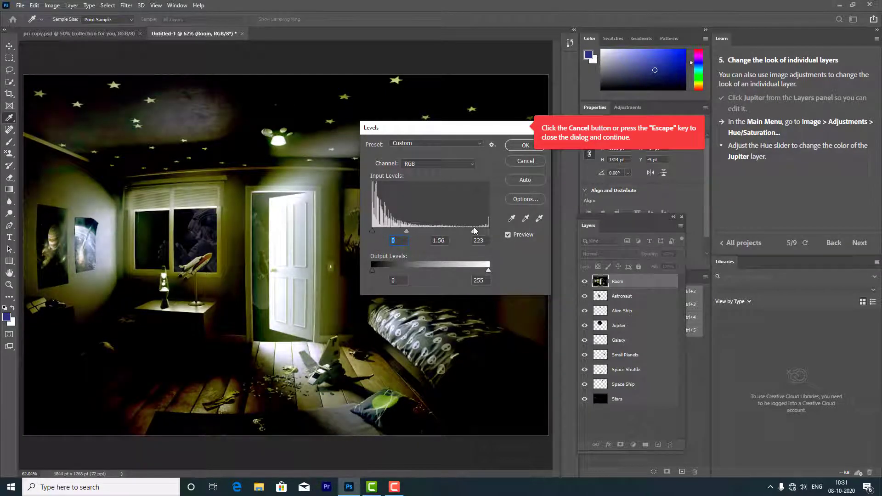
pyautogui.moveTo(444, 132); pyautogui.dragTo(225, 258)
pyautogui.moveTo(292, 259); pyautogui.dragTo(337, 235)
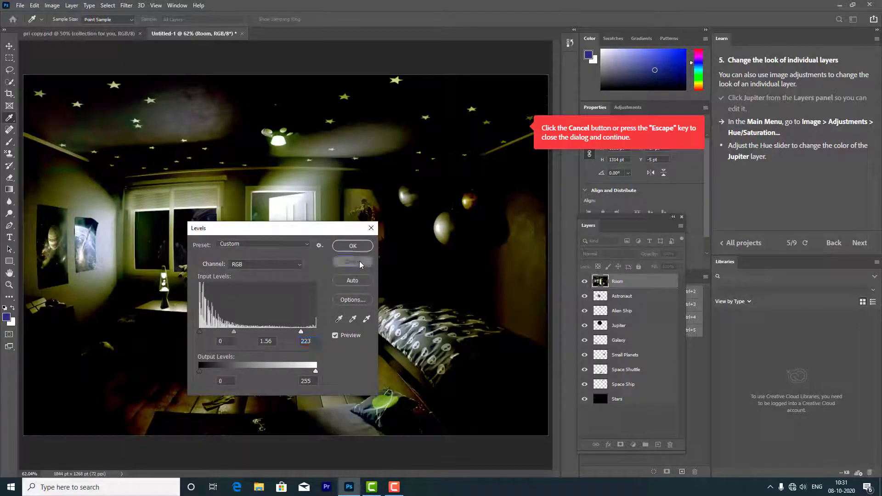
pyautogui.click(351, 263)
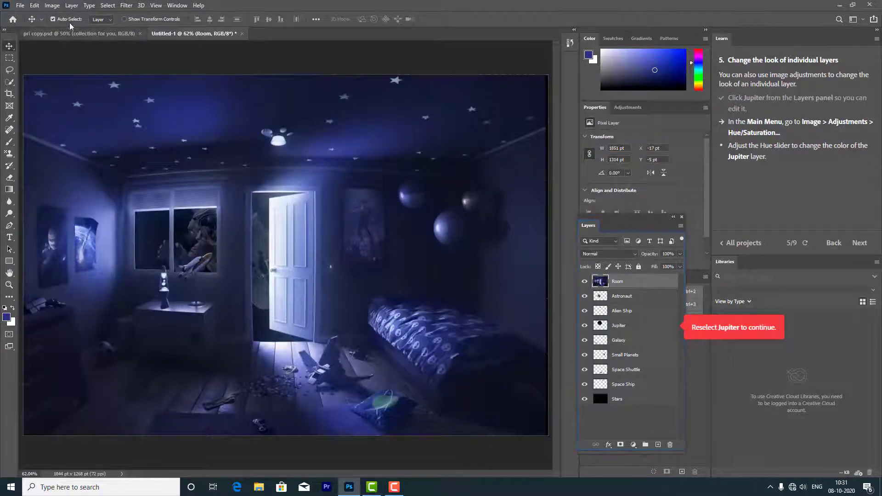
# Apply a Curves adjustment to the Room layer, pulling the Blue channel's curve down to about output 91 at input 145
pyautogui.click(52, 5)
pyautogui.moveTo(92, 29)
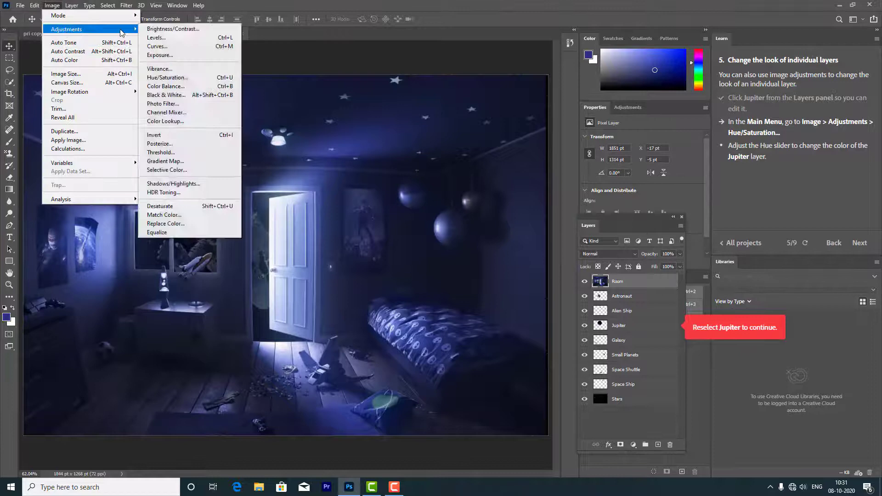
pyautogui.click(185, 48)
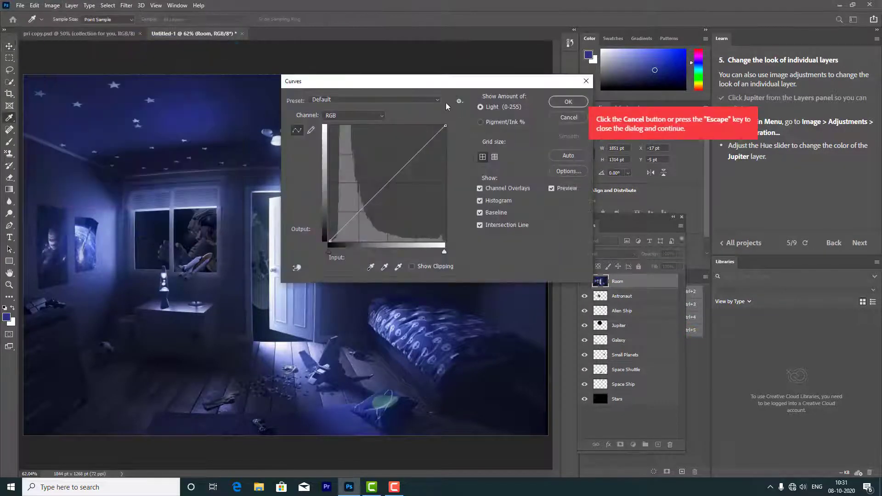
pyautogui.click(418, 116)
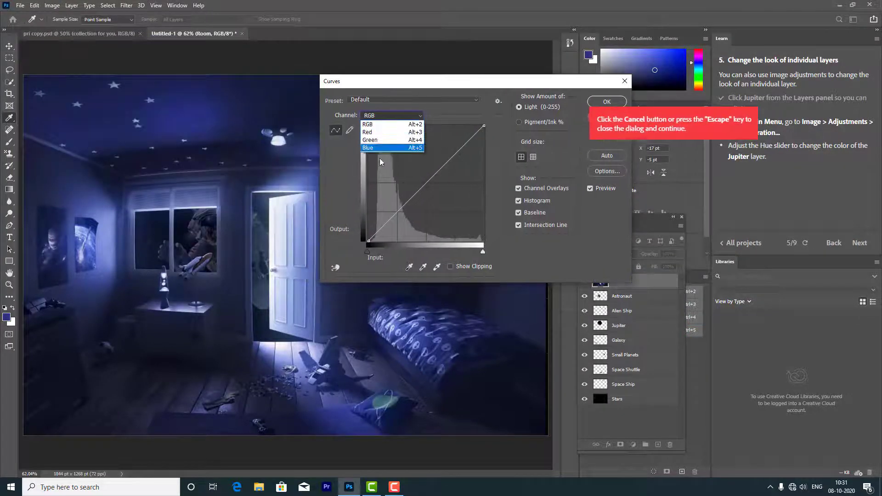
pyautogui.click(377, 134)
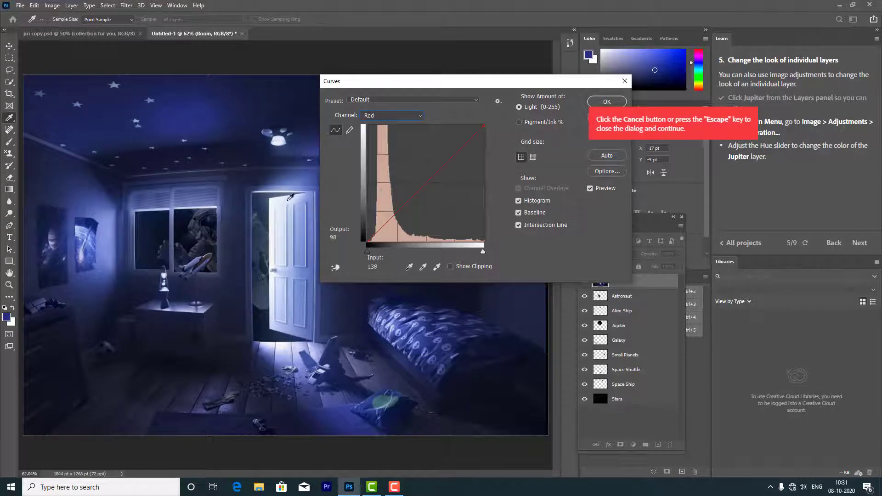
pyautogui.click(417, 115)
pyautogui.click(377, 148)
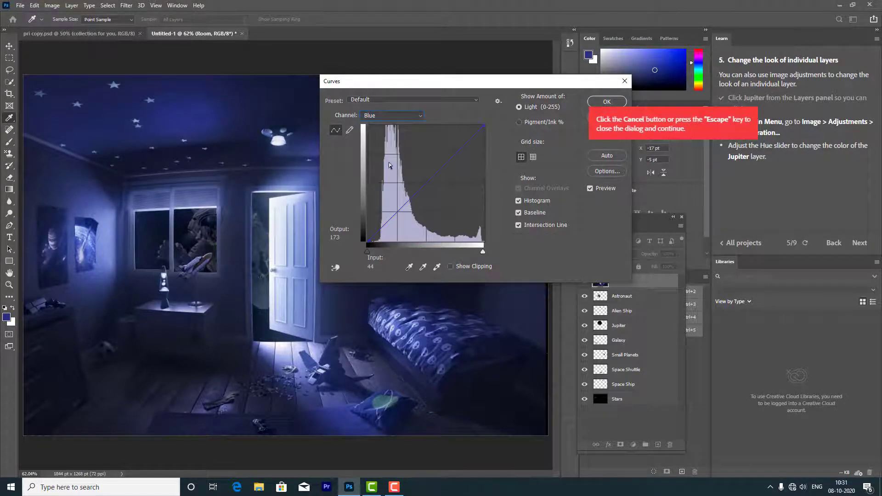
pyautogui.moveTo(434, 176); pyautogui.dragTo(436, 198)
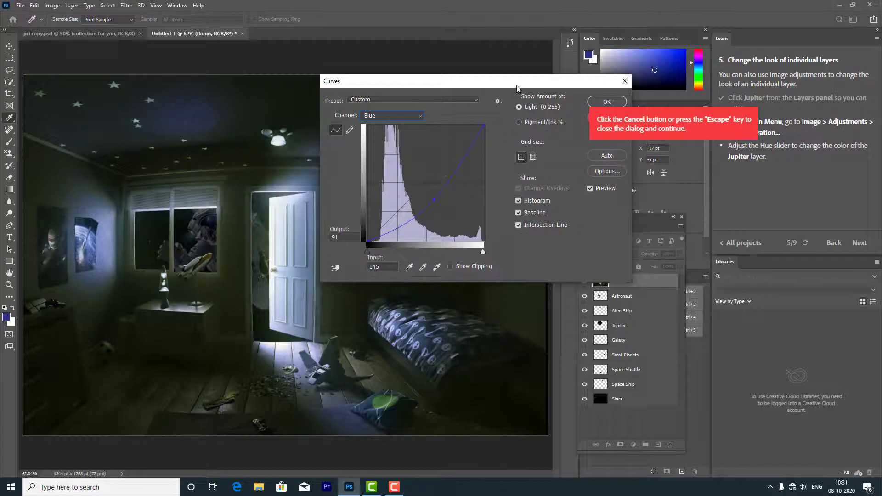
pyautogui.moveTo(434, 201); pyautogui.dragTo(436, 201)
pyautogui.moveTo(544, 87); pyautogui.dragTo(528, 83)
pyautogui.click(582, 100)
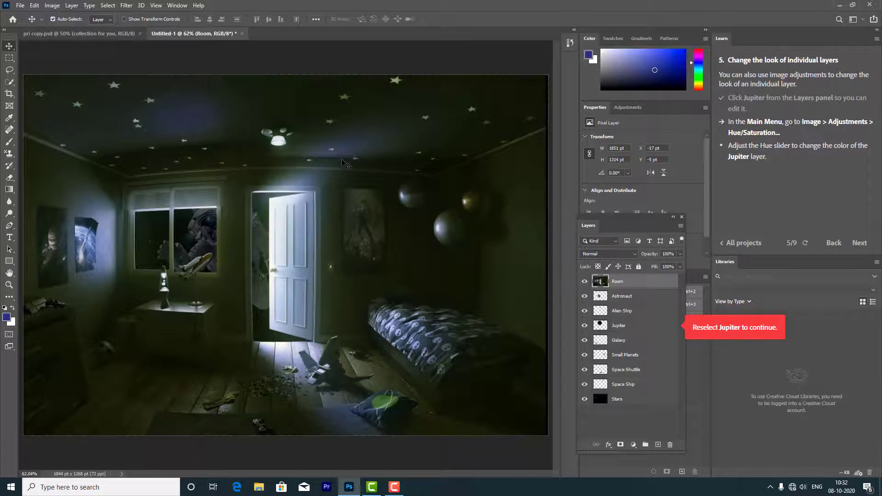
# Try an Exposure adjustment on the Room layer with exposure +1.5, offset +0.0059 and gamma correction 1.16
pyautogui.click(52, 5)
pyautogui.moveTo(61, 29)
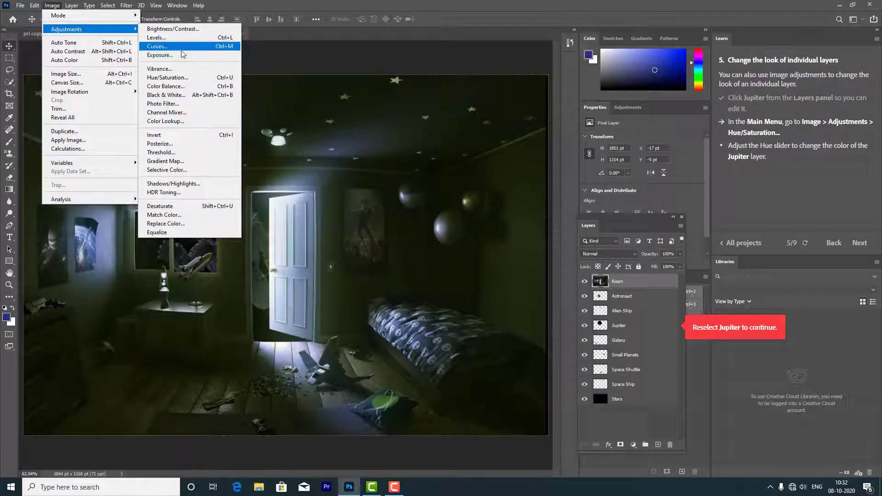
pyautogui.click(192, 56)
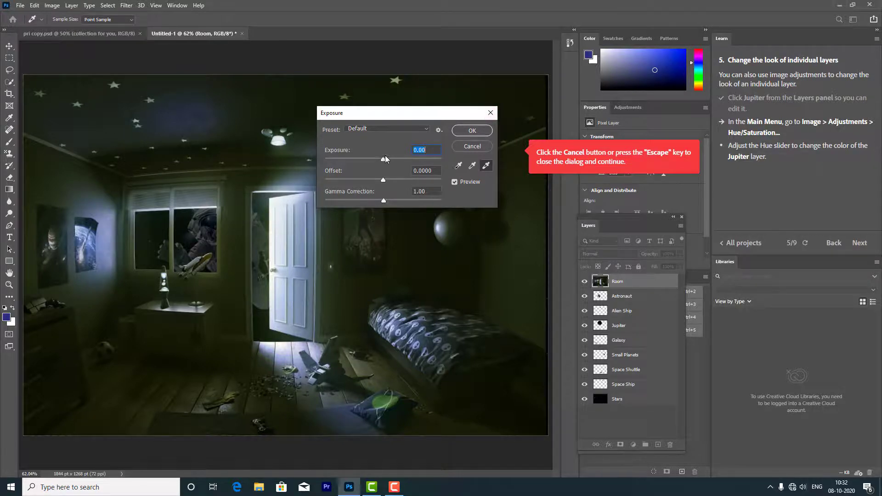
pyautogui.moveTo(383, 159); pyautogui.dragTo(396, 163)
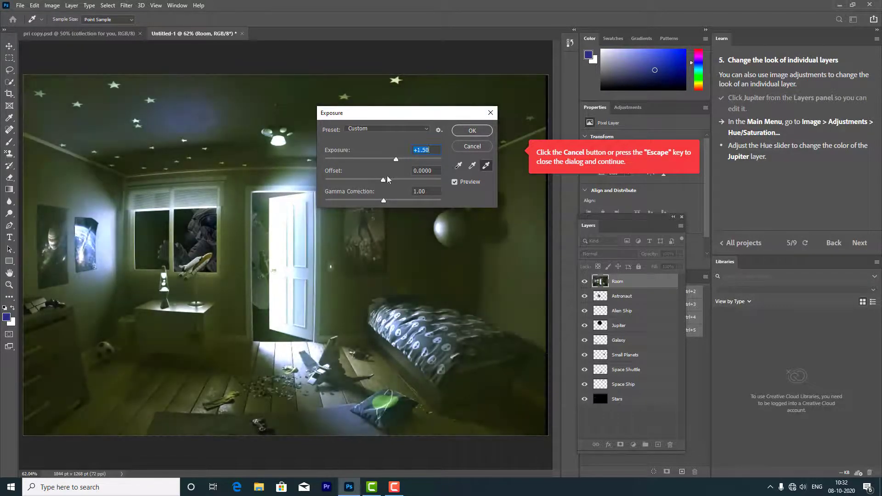
pyautogui.click(387, 179)
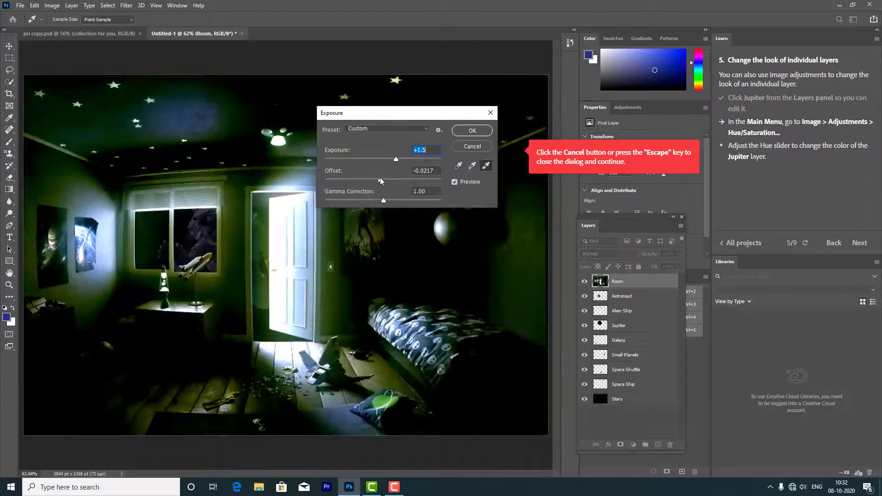
pyautogui.click(382, 179)
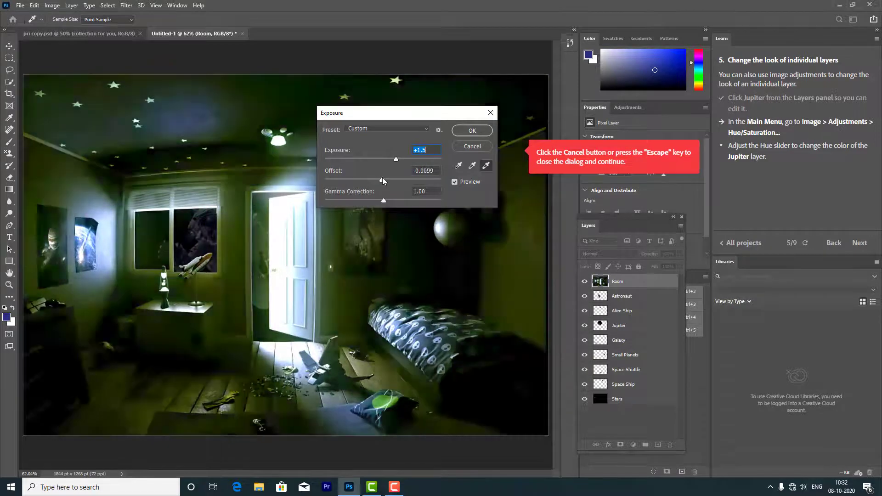
pyautogui.click(379, 200)
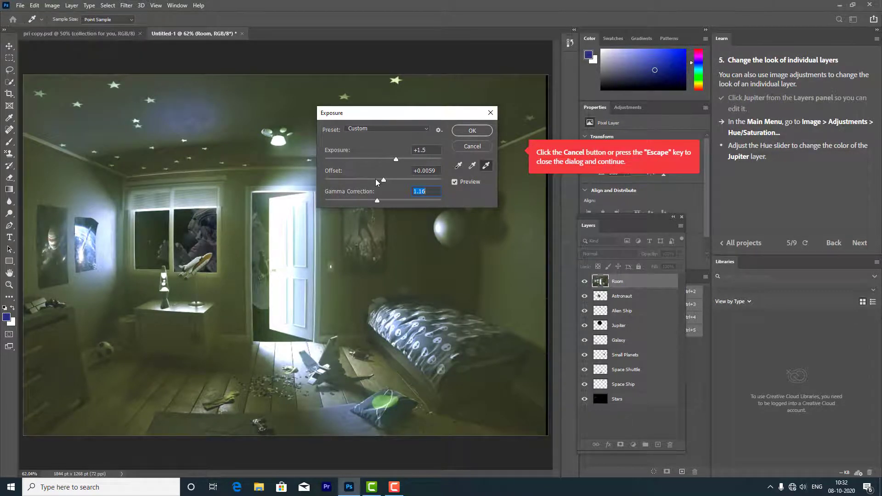
# Sample the gray point beside the ceiling fan and on the wall beside the door, and try exposure +1.4 with offset +0.002
pyautogui.click(471, 166)
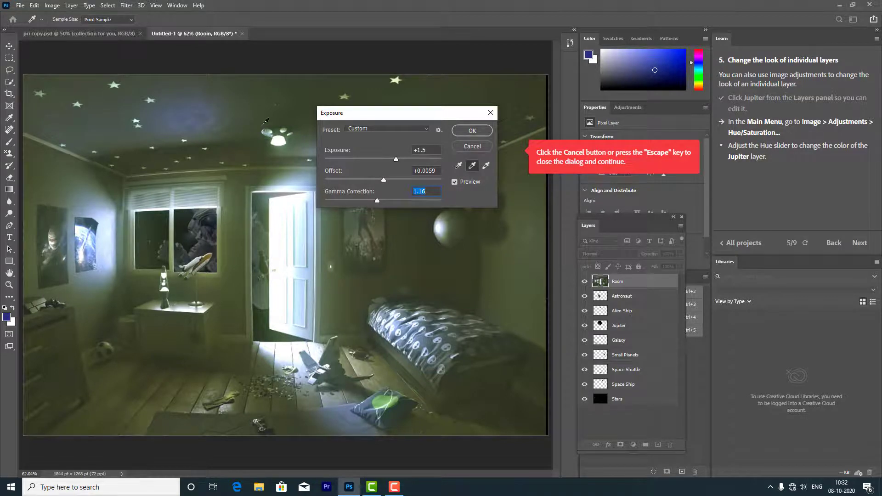
pyautogui.click(260, 127)
pyautogui.click(242, 268)
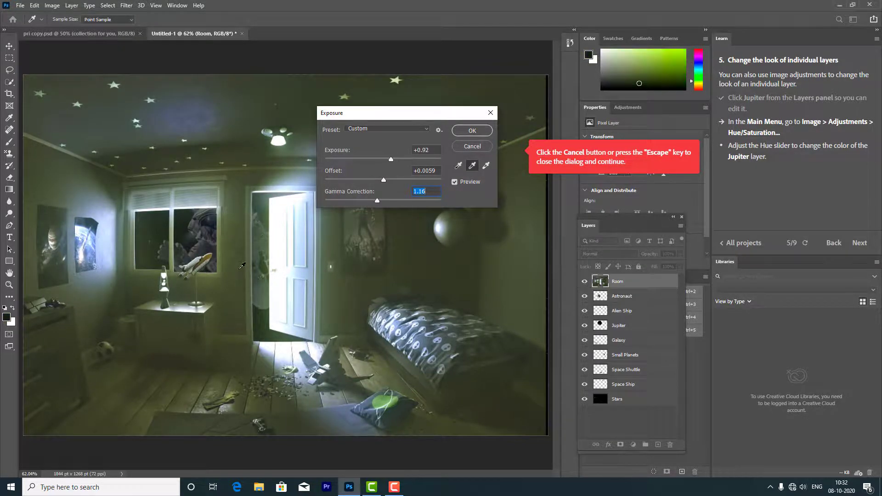
pyautogui.moveTo(384, 183); pyautogui.dragTo(395, 158)
# Sample the black point on a ceiling star and discard the Exposure adjustment
pyautogui.click(459, 166)
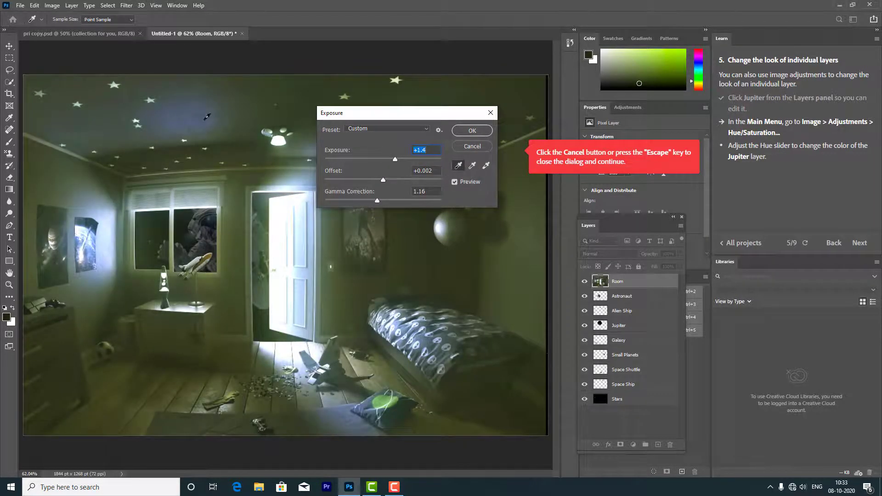
pyautogui.click(77, 100)
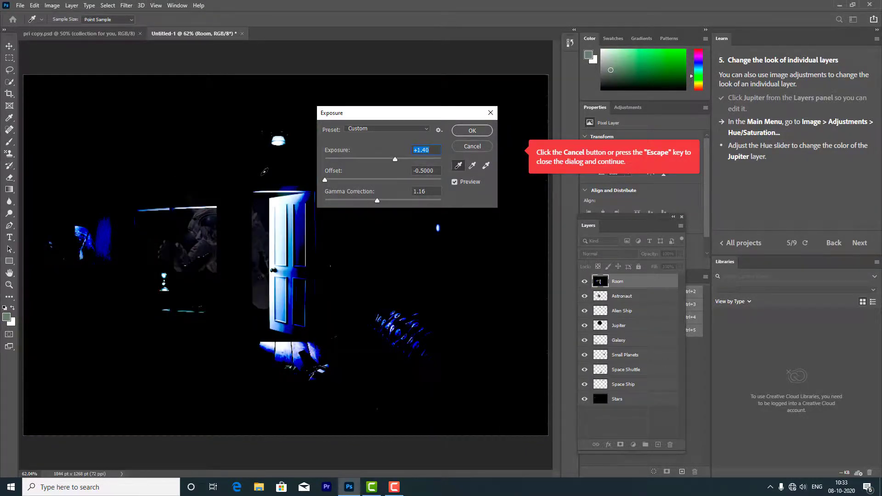
pyautogui.click(480, 146)
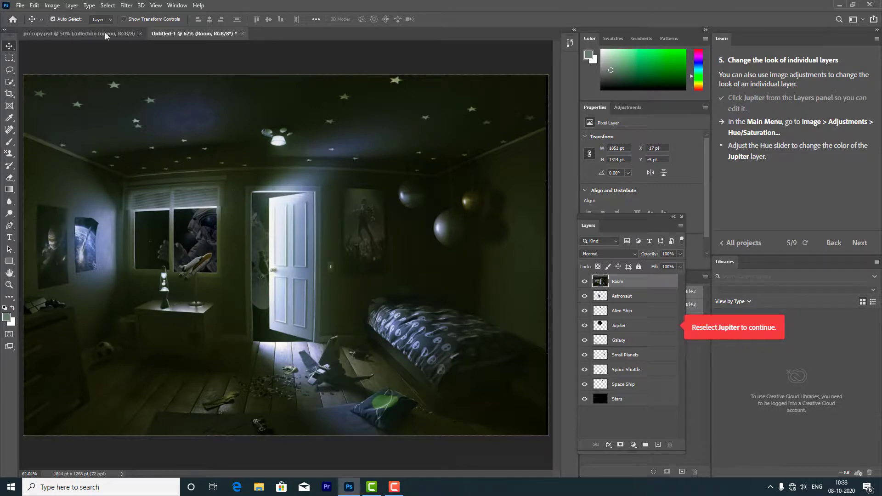
# Start another image adjustment on the Room layer
pyautogui.click(53, 5)
pyautogui.moveTo(114, 31)
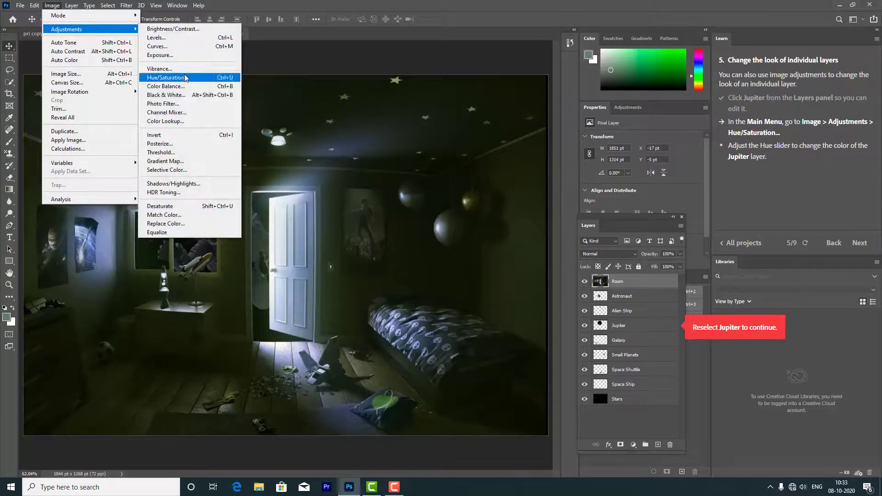